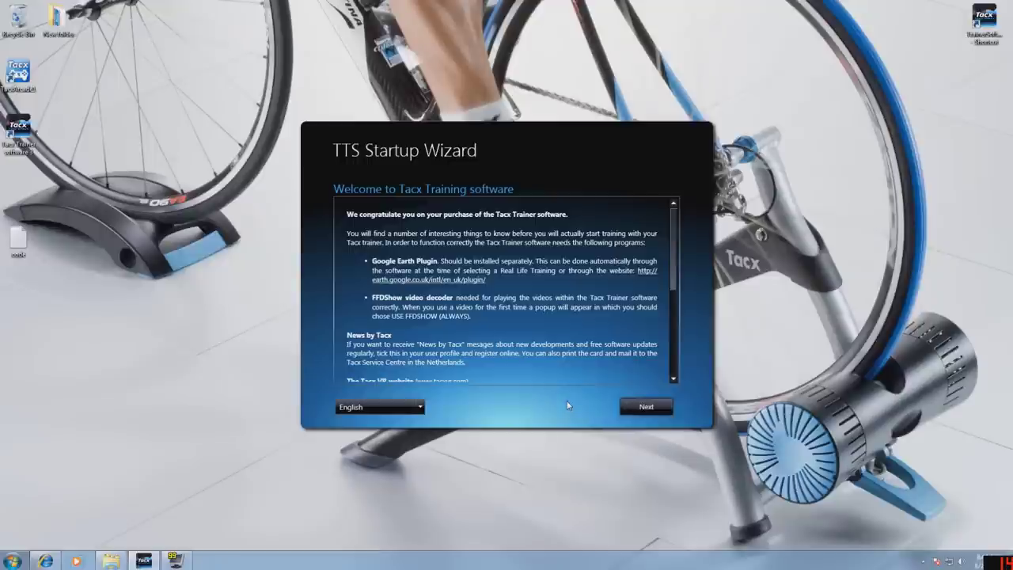
Set English as the startup wizard's language and accept the license agreement
scroll(510, 292, "down", 2)
left_click(422, 407)
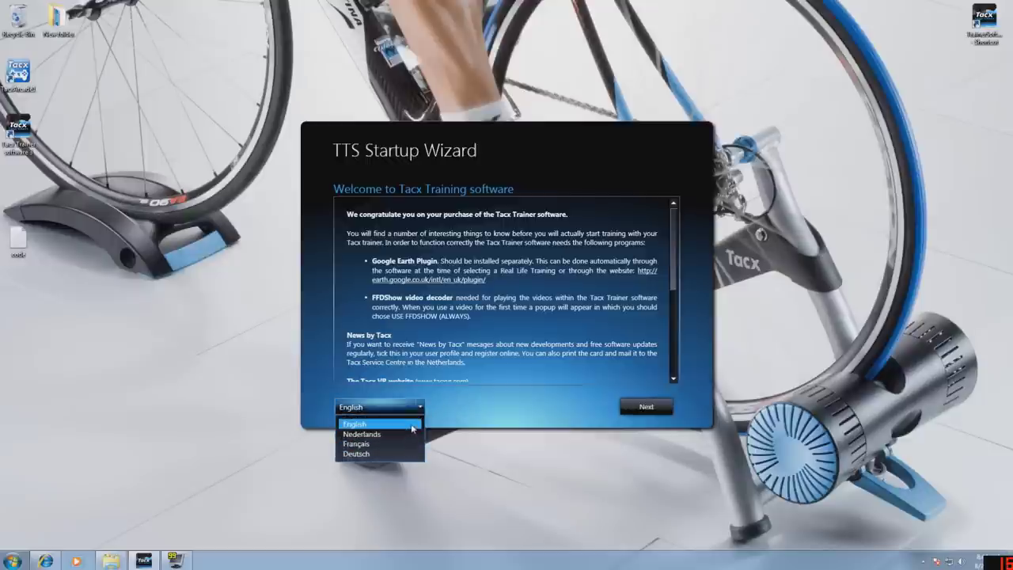
left_click(413, 423)
left_click(645, 407)
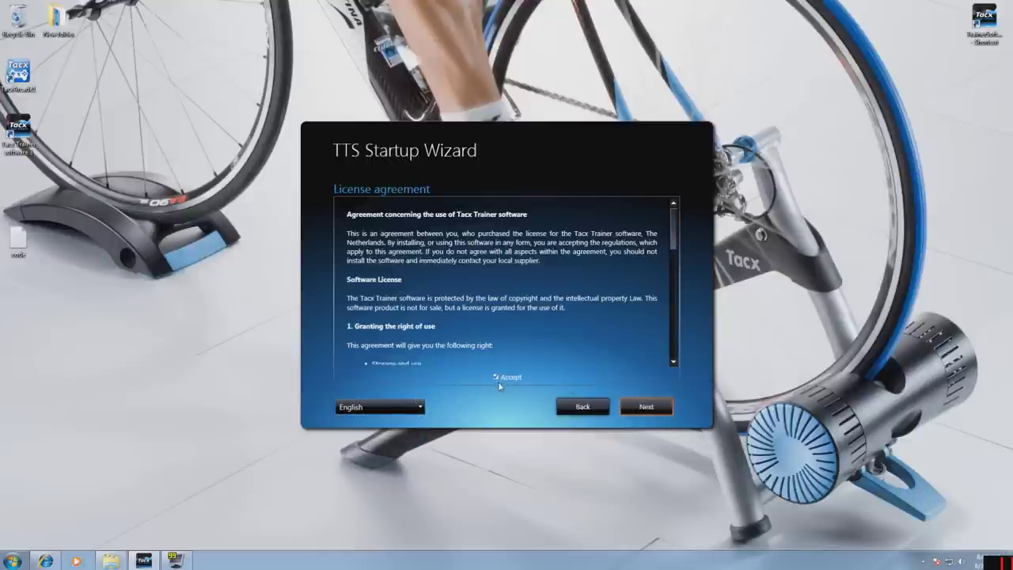
left_click(641, 407)
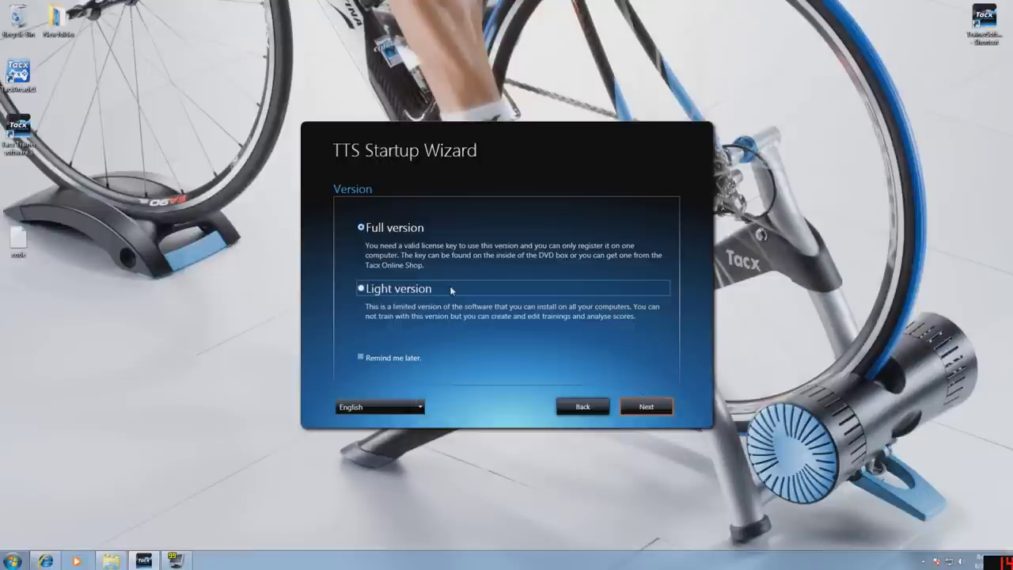
Choose the full version of the software and select T1932 VR as the interface type
left_click(647, 407)
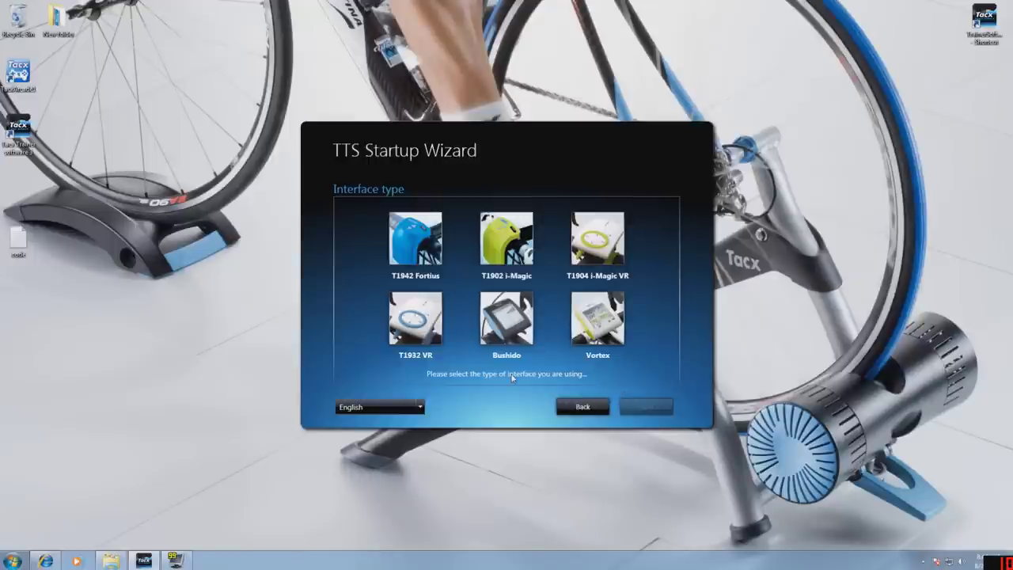
left_click(427, 332)
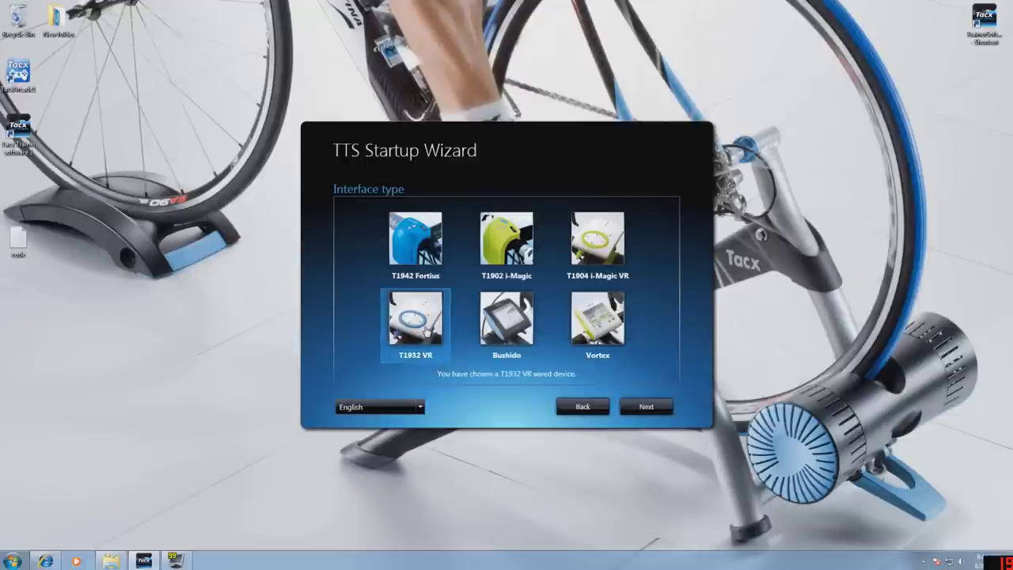
left_click(645, 406)
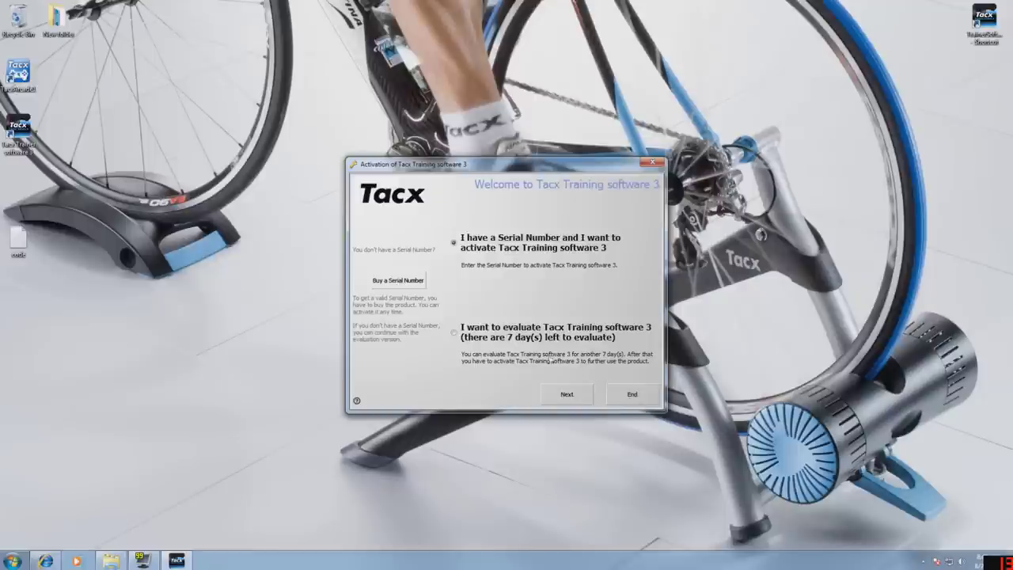
Choose to activate Tacx Training software 3 with a serial number, using Online Activation as the method
left_click(486, 336)
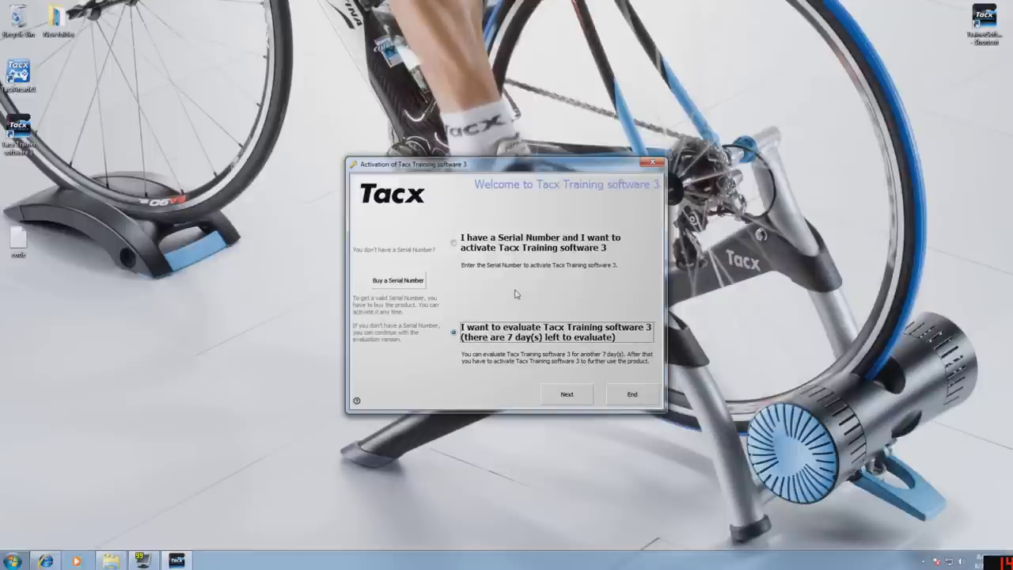
left_click(500, 250)
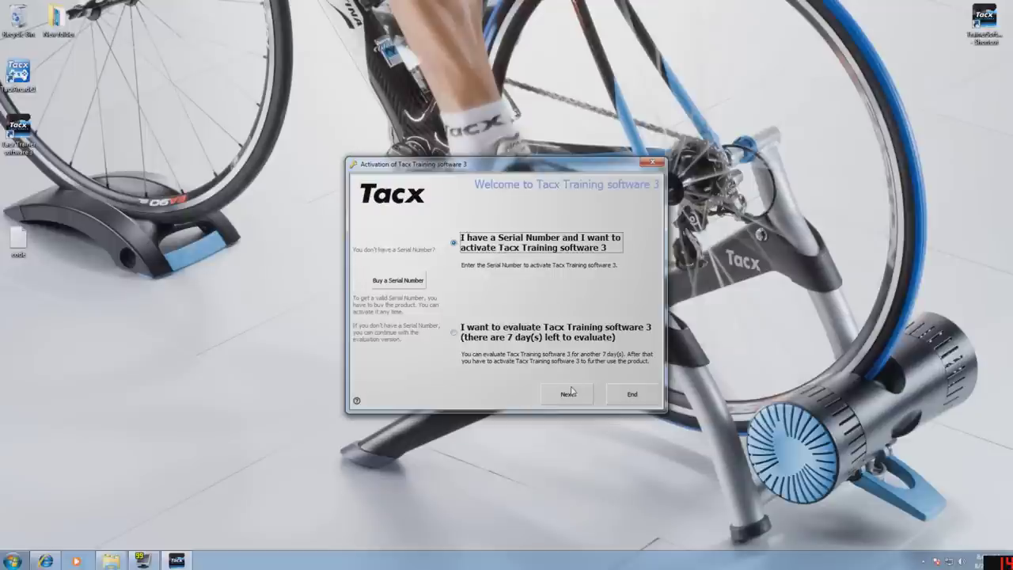
left_click(569, 394)
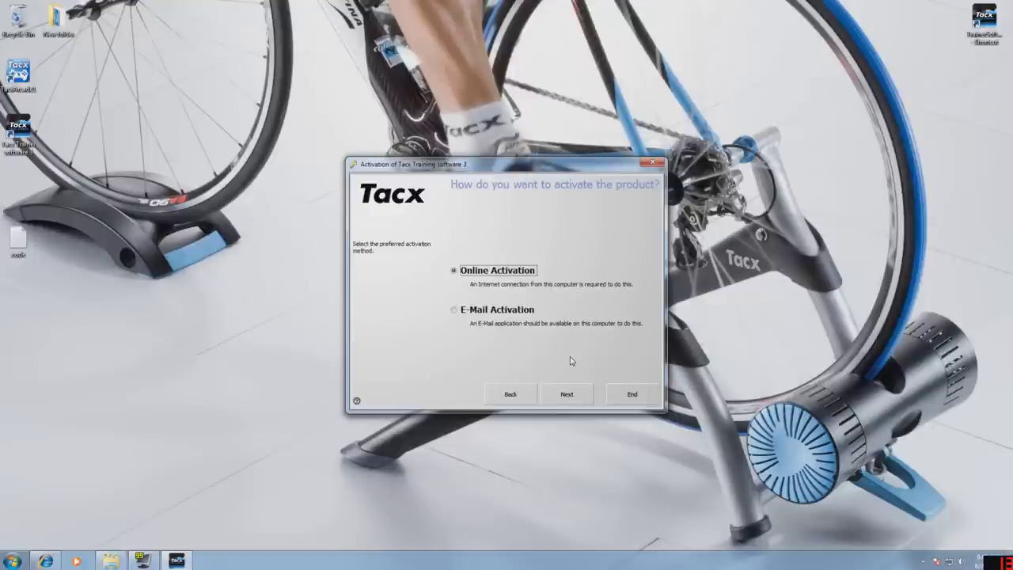
left_click(526, 316)
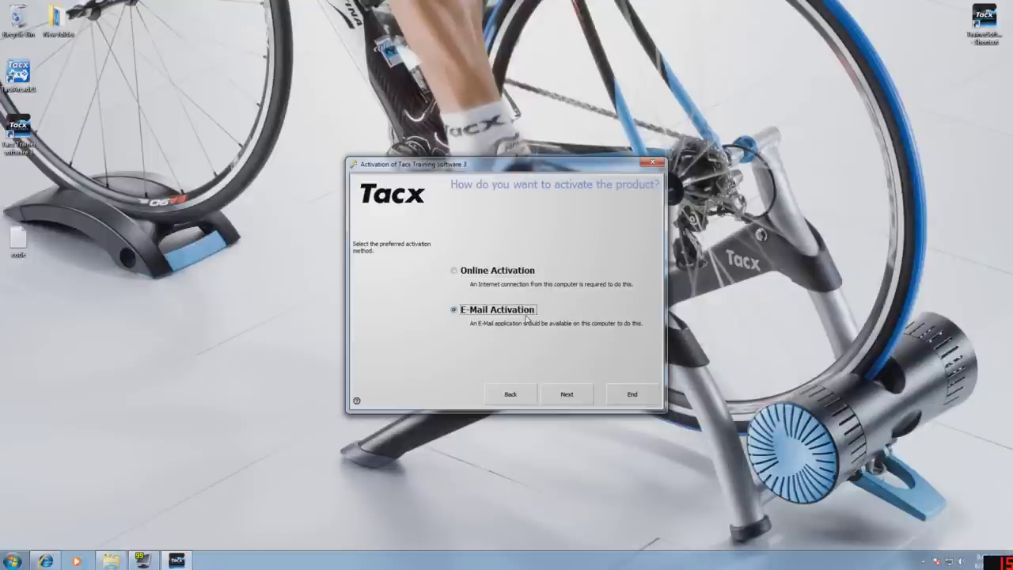
left_click(516, 273)
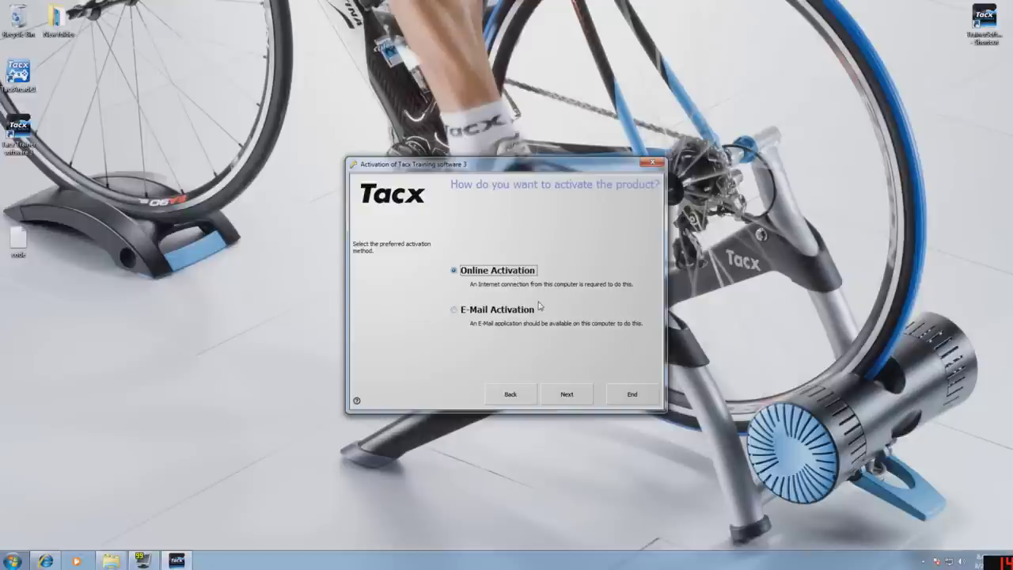
left_click(563, 394)
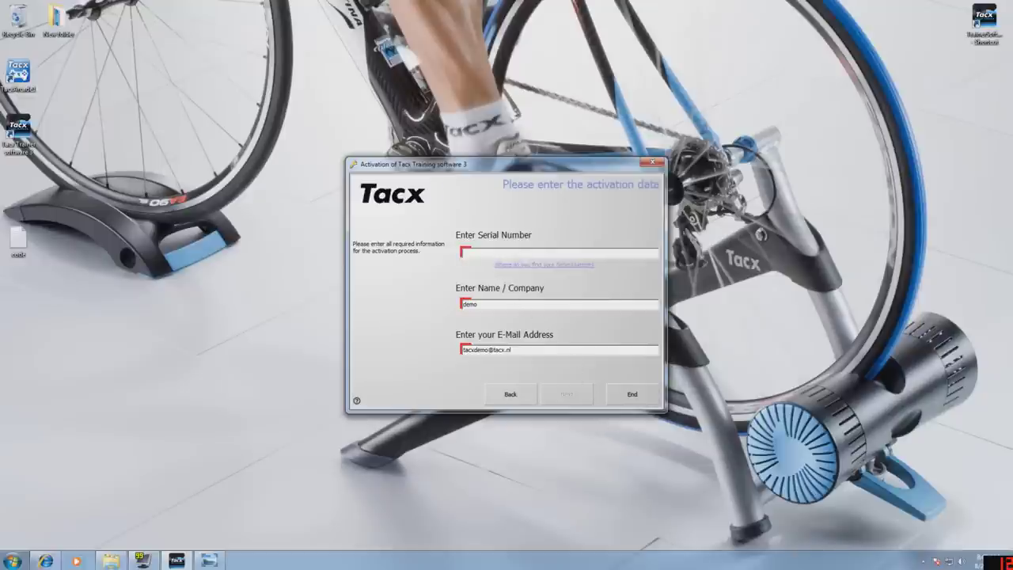
Paste the license serial number into the activation data, show the example license photo, and submit the data
key("ctrl+v")
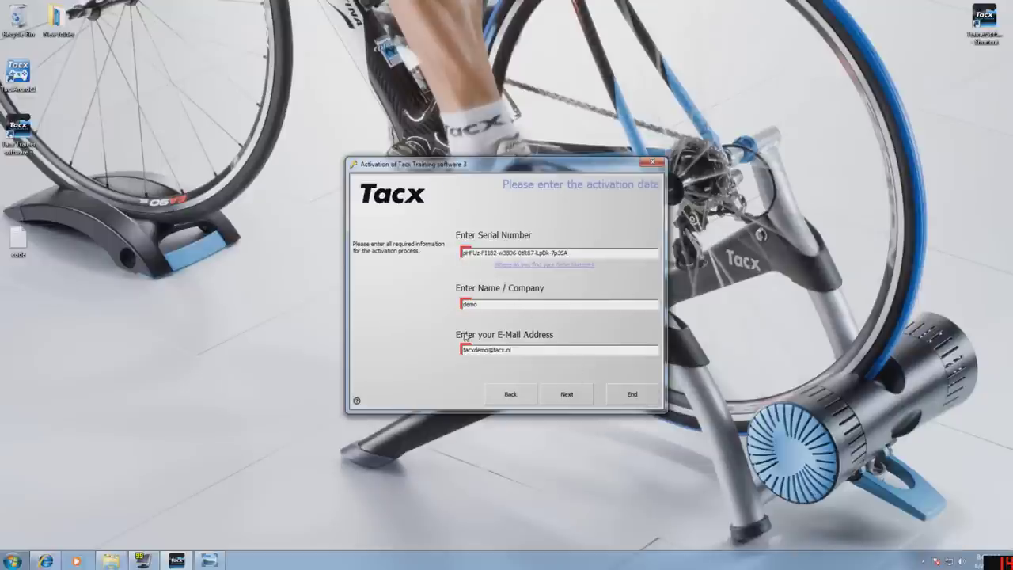
left_click(209, 561)
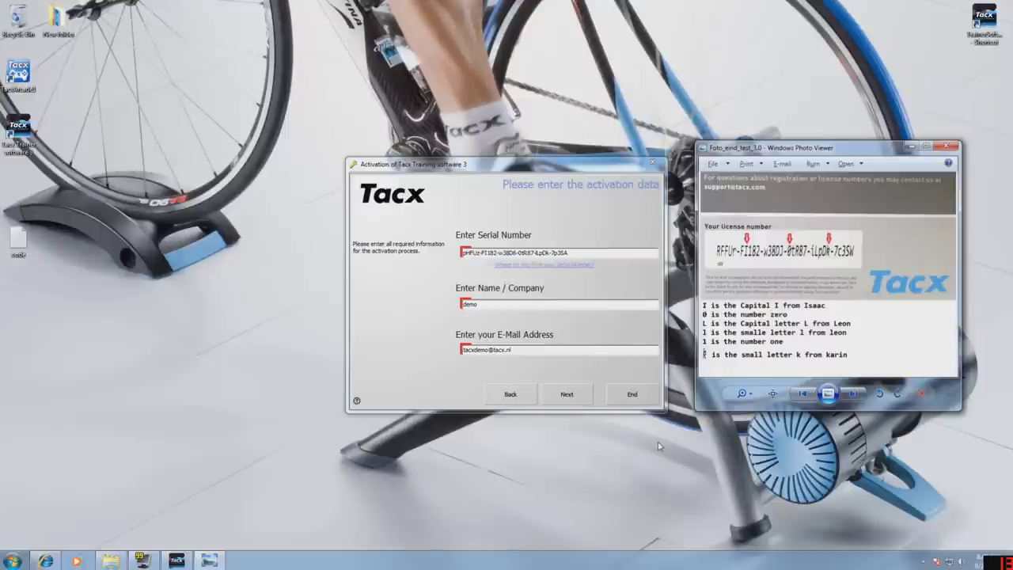
left_click(579, 400)
left_click(578, 400)
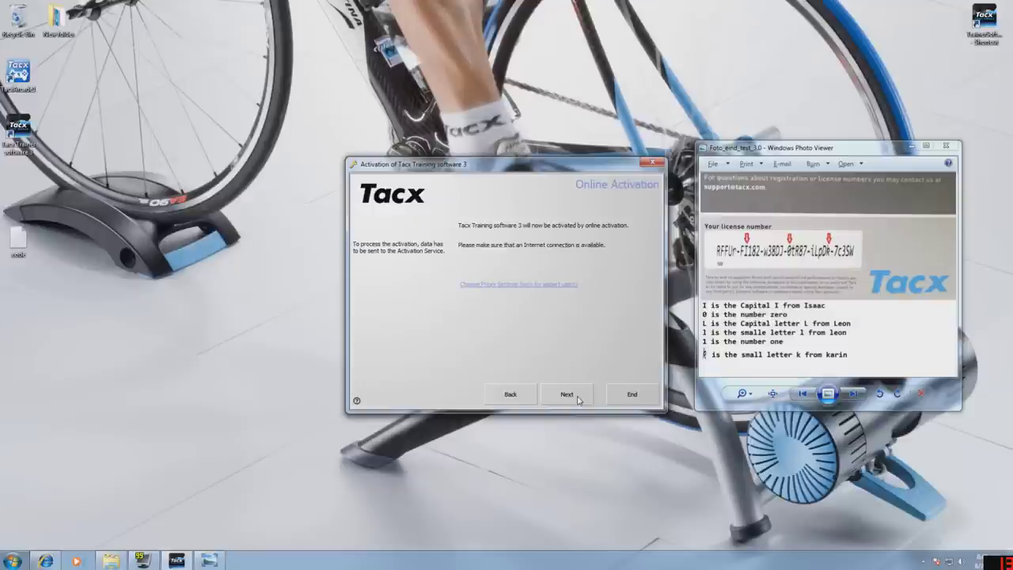
Complete the online activation and log in as Anonymous User
left_click(579, 399)
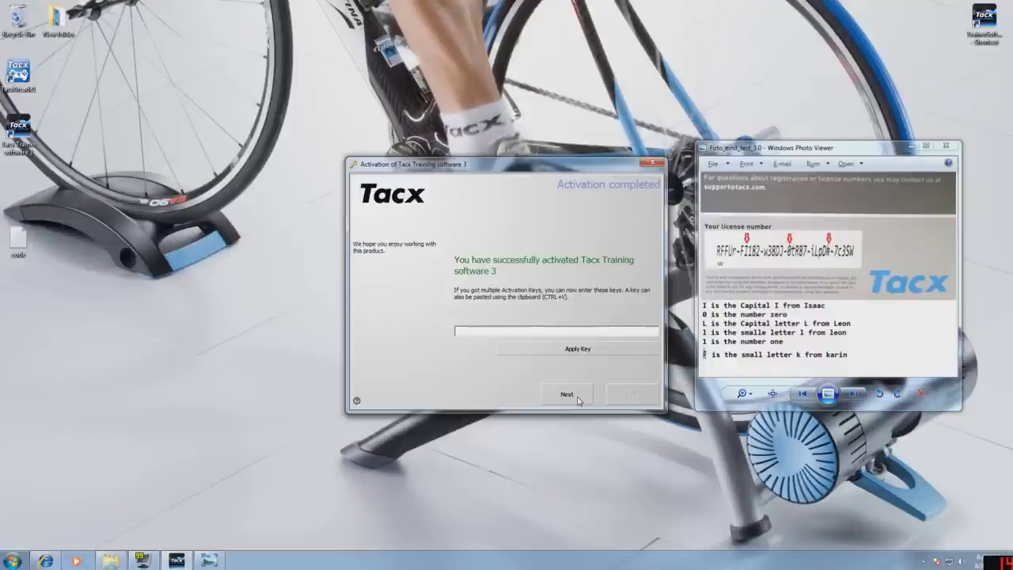
left_click(567, 394)
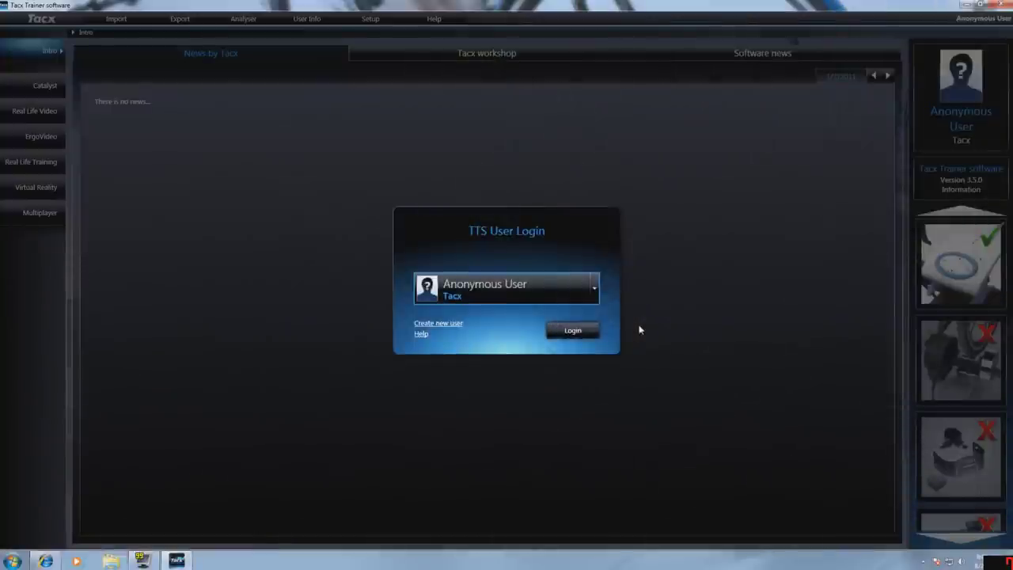
left_click(593, 330)
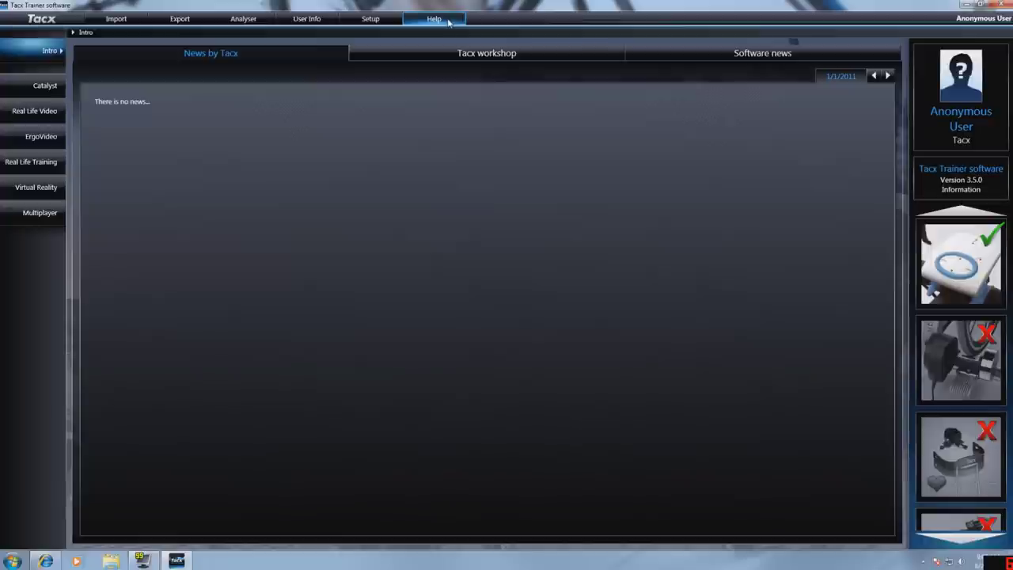
Deactivate the license online with Transfer license, and open the software version information
left_click(448, 22)
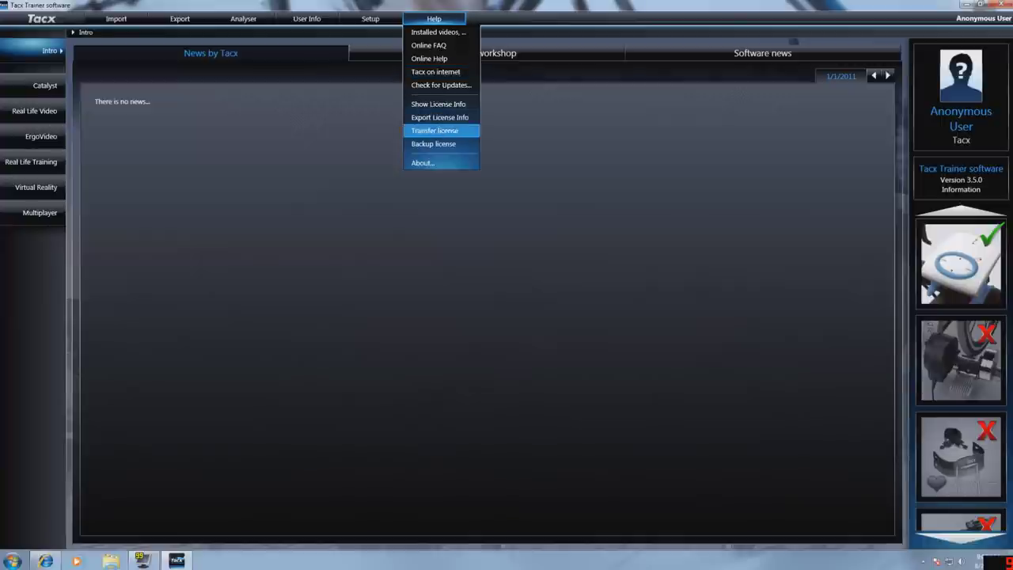
left_click(434, 130)
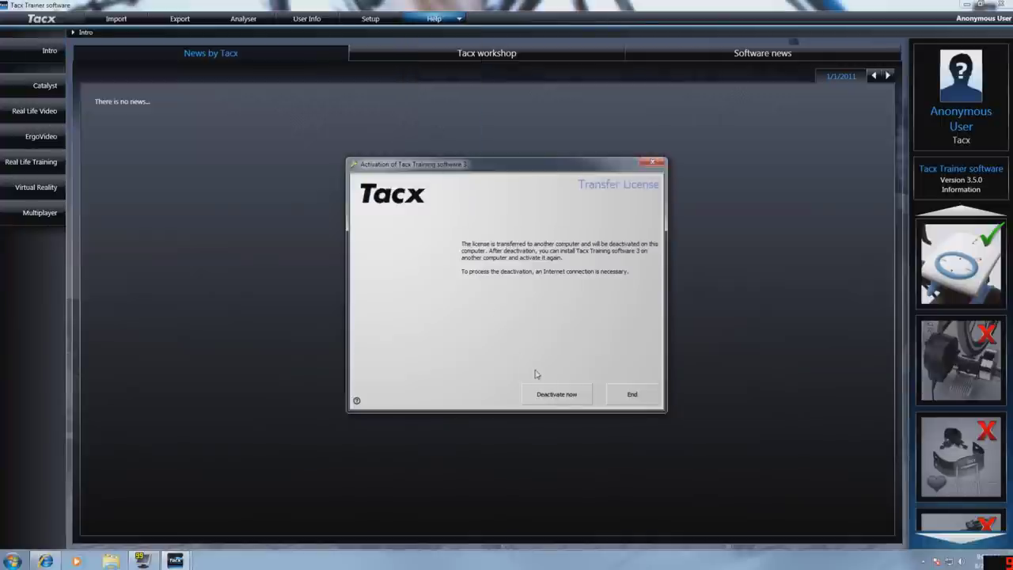
left_click(555, 399)
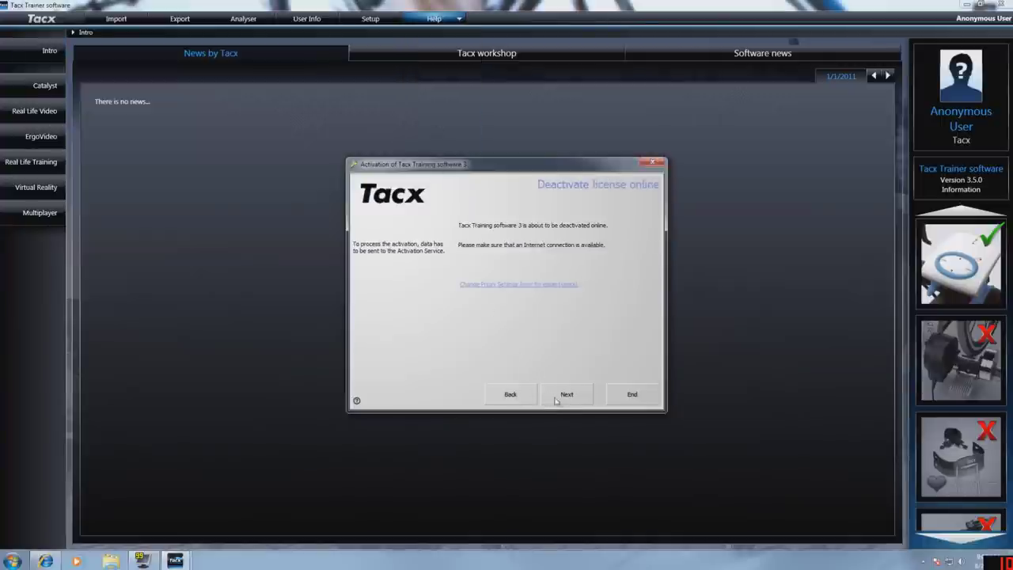
left_click(563, 399)
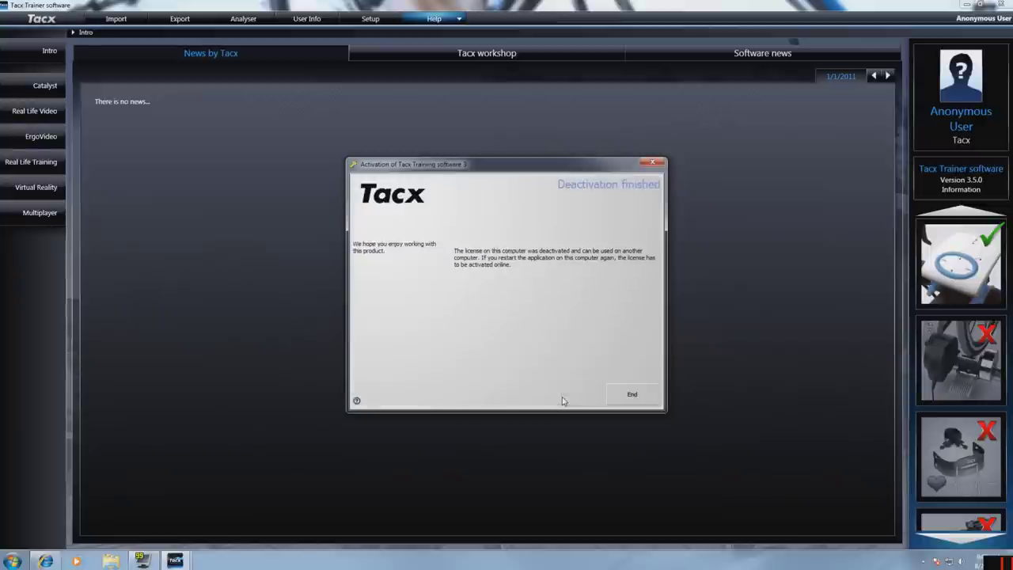
left_click(622, 399)
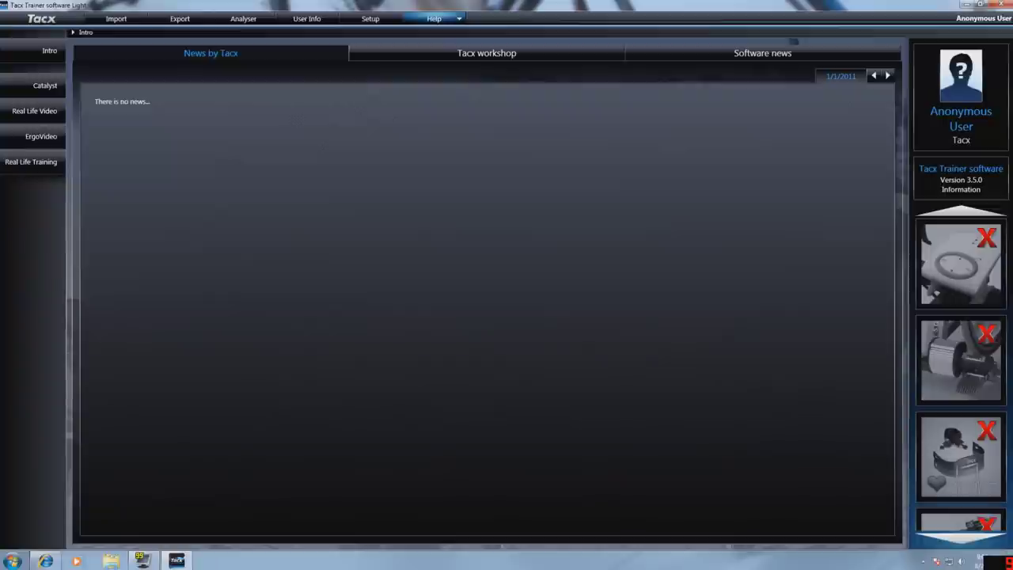
left_click(936, 190)
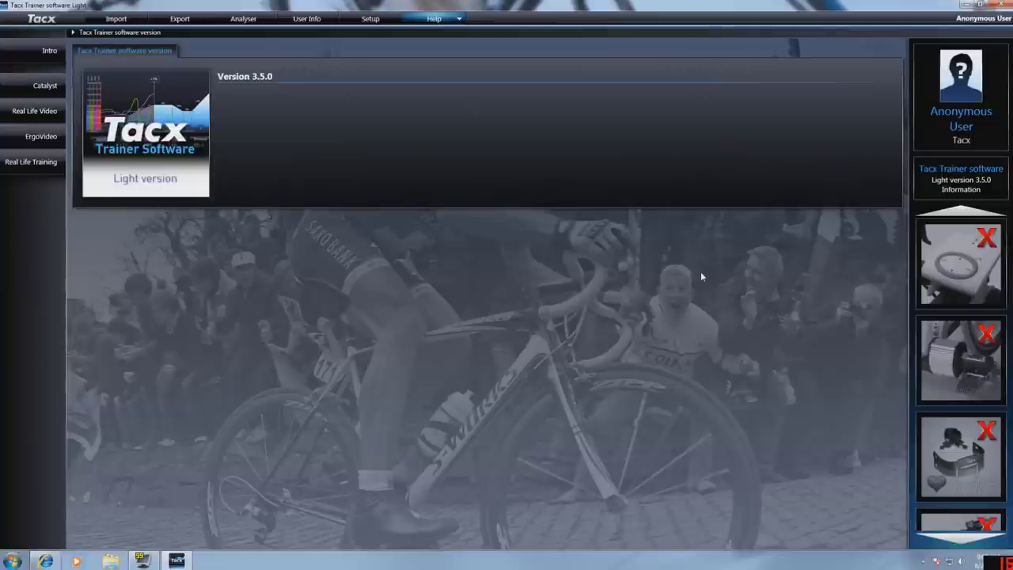
Register the software again with the T1932 VR interface and reactivate the license online
left_click(458, 22)
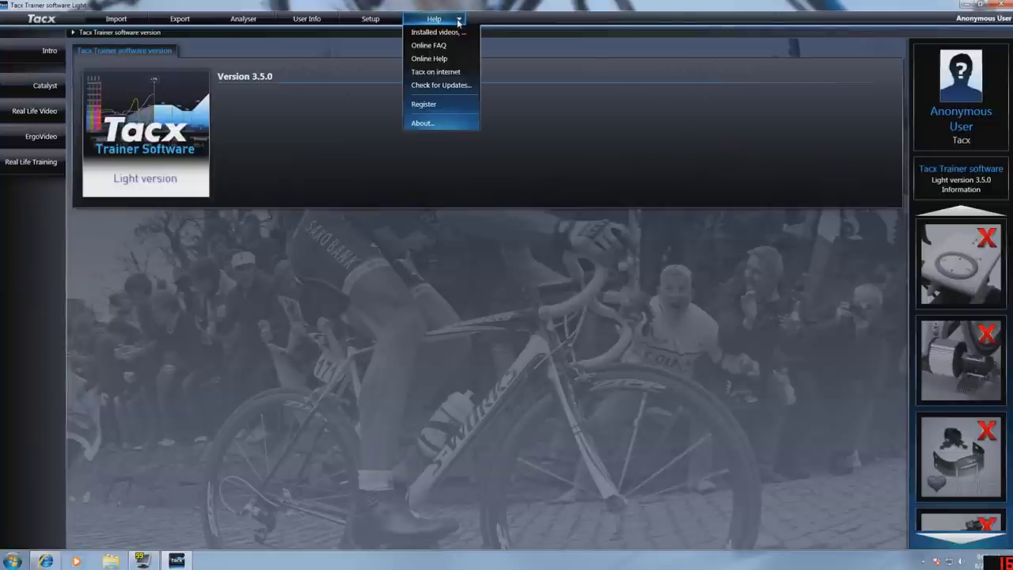
left_click(430, 105)
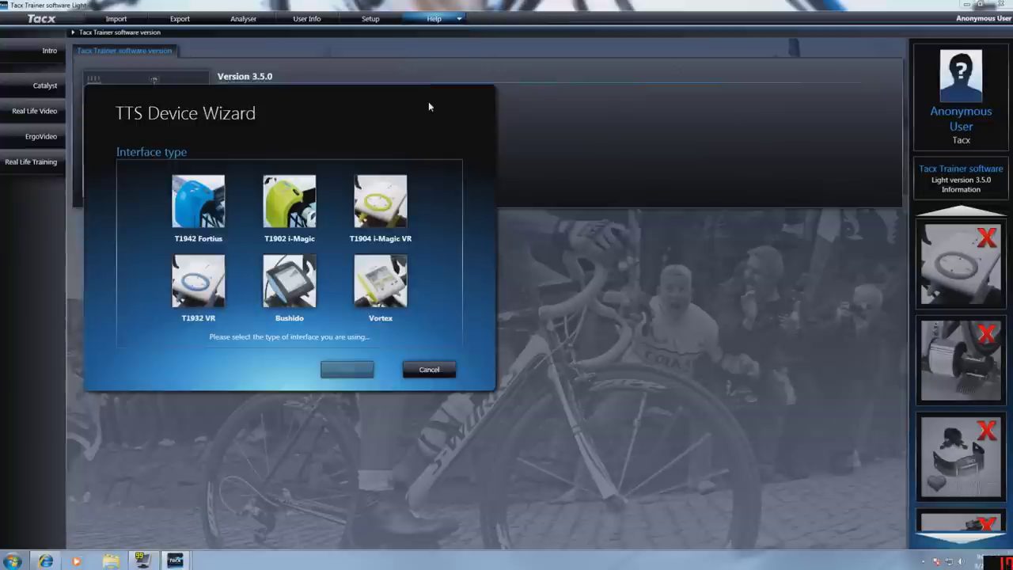
left_click(206, 285)
left_click(346, 369)
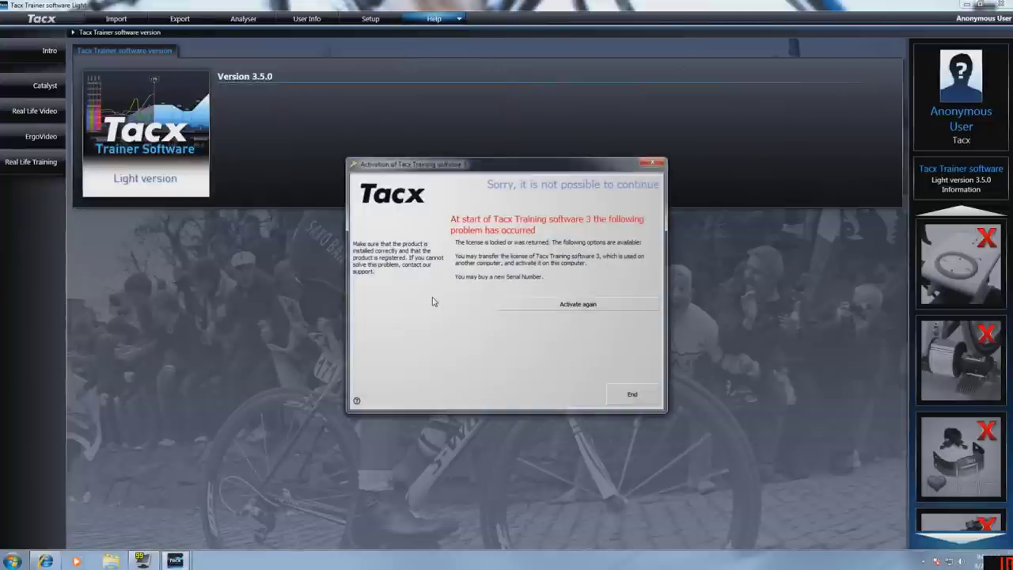
left_click(519, 307)
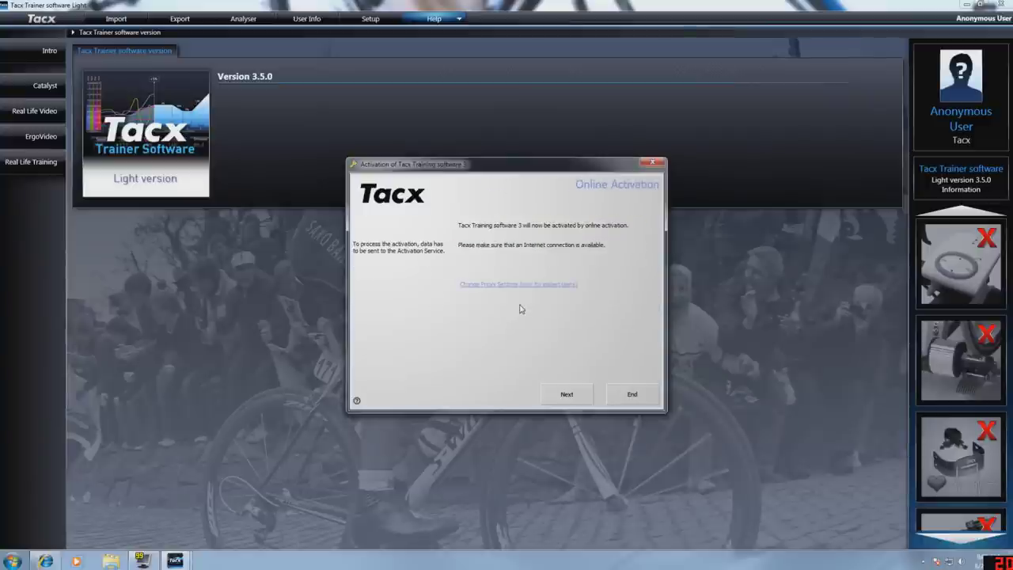
left_click(570, 391)
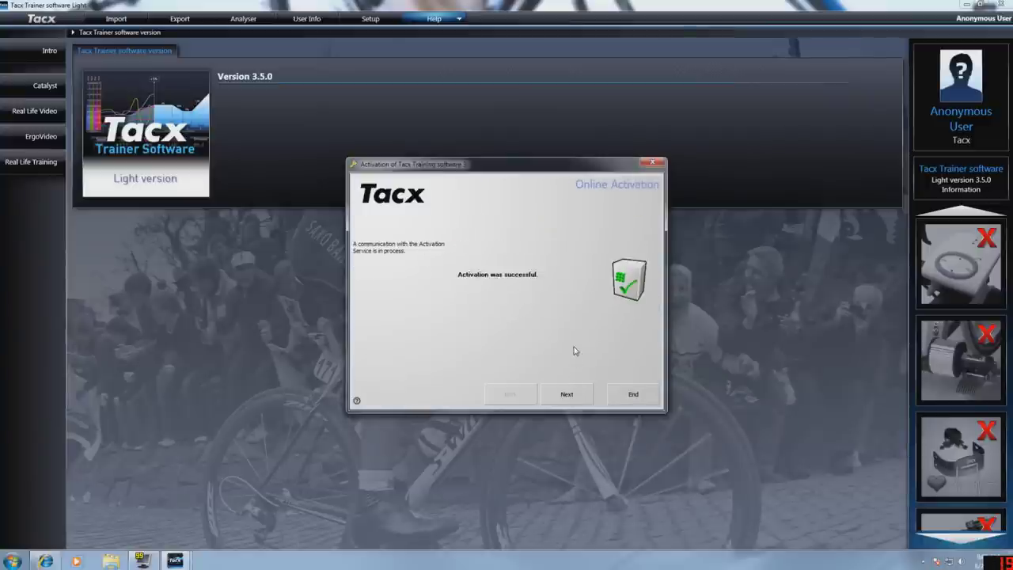